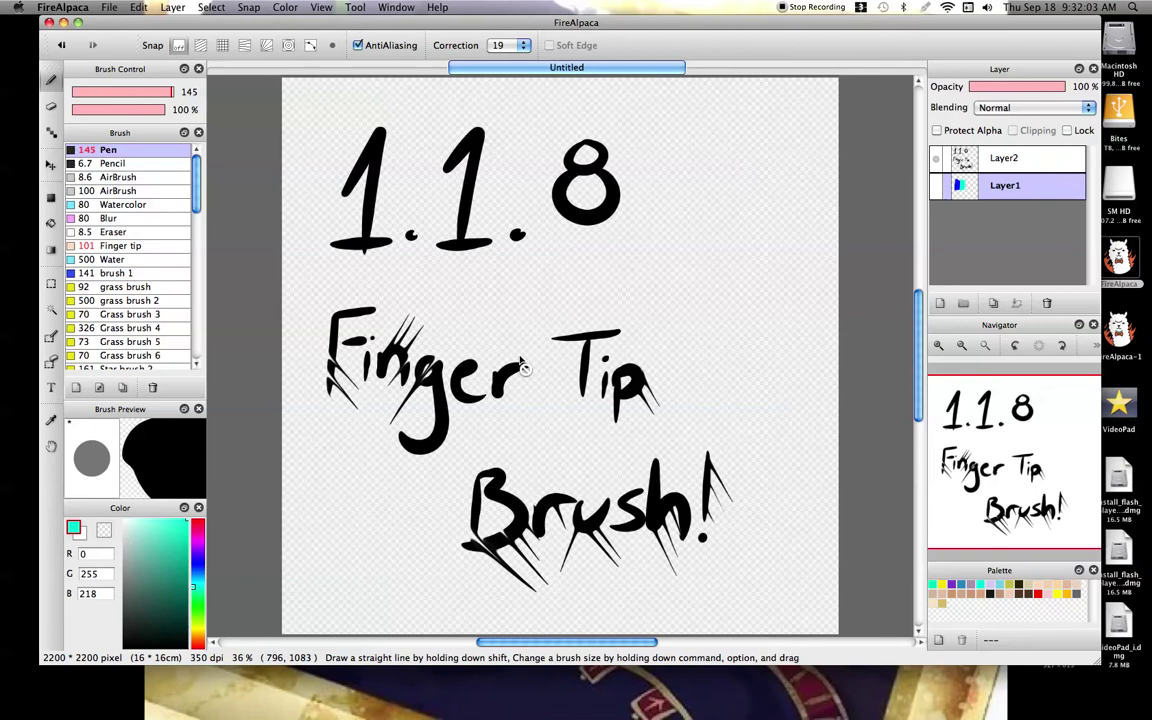
Select Layer2, which holds the '1.1.8 Finger Tip Brush!' lettering, in the Layer panel
{"action": "left_click", "coordinate": [960, 160]}
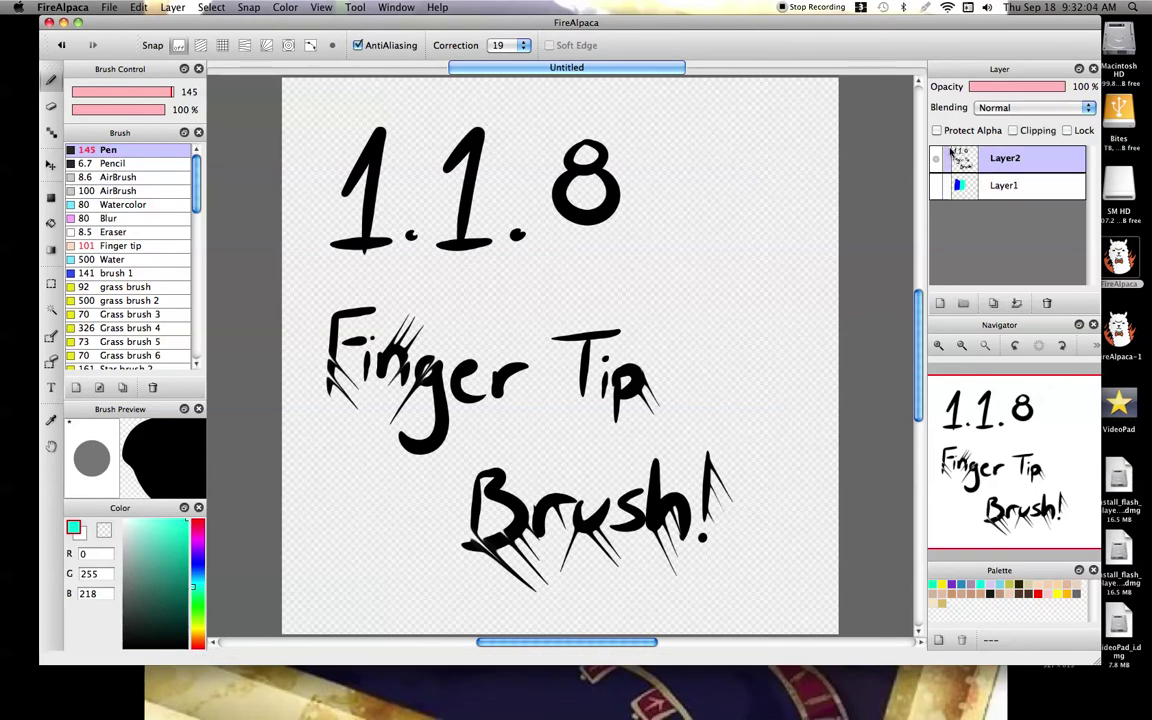
{"action": "left_click", "coordinate": [78, 391]}
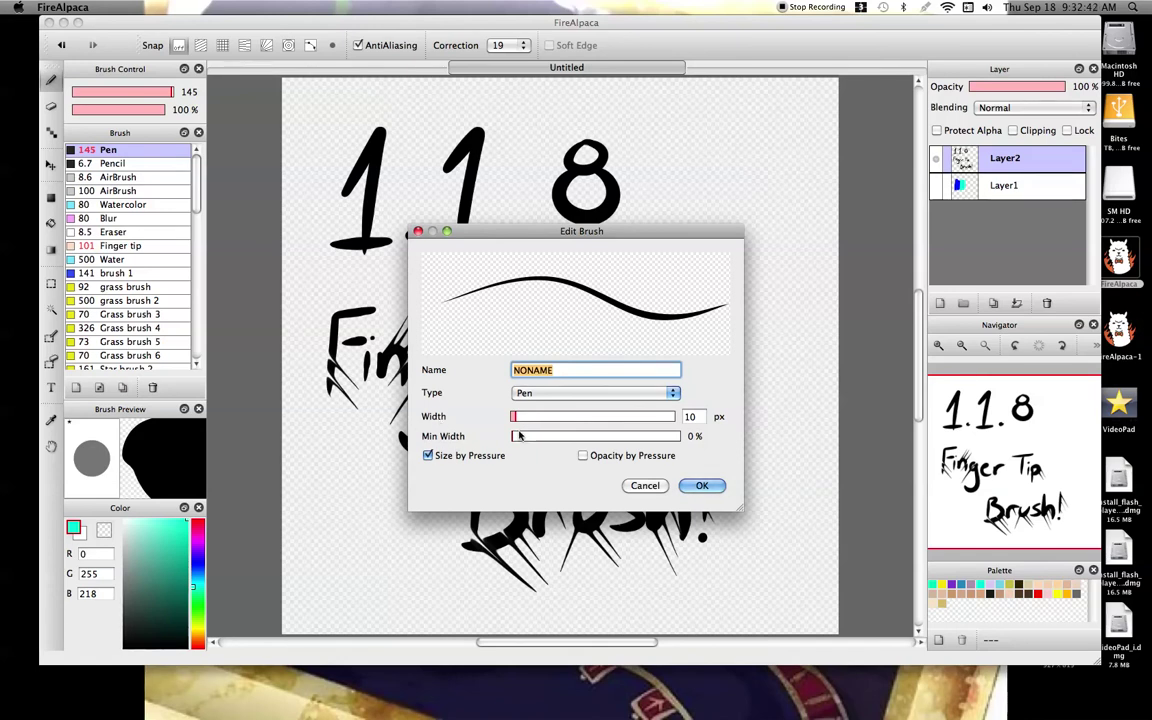
{"action": "mouse_move", "coordinate": [513, 436]}
{"action": "left_mouse_down"}
{"action": "mouse_move", "coordinate": [664, 440]}
{"action": "mouse_move", "coordinate": [512, 437]}
{"action": "mouse_move", "coordinate": [566, 418]}
{"action": "mouse_move", "coordinate": [636, 423]}
{"action": "mouse_move", "coordinate": [516, 420]}
{"action": "mouse_move", "coordinate": [530, 418]}
{"action": "left_mouse_up"}
{"action": "left_click", "coordinate": [558, 394]}
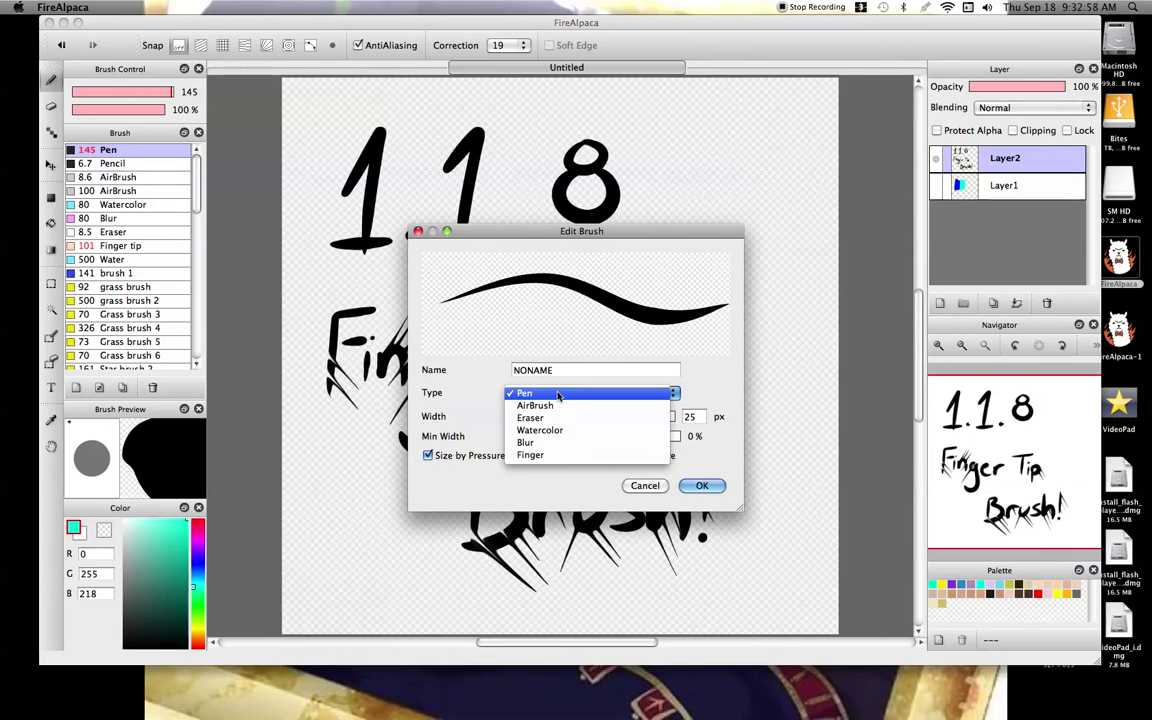
{"action": "left_click", "coordinate": [543, 457]}
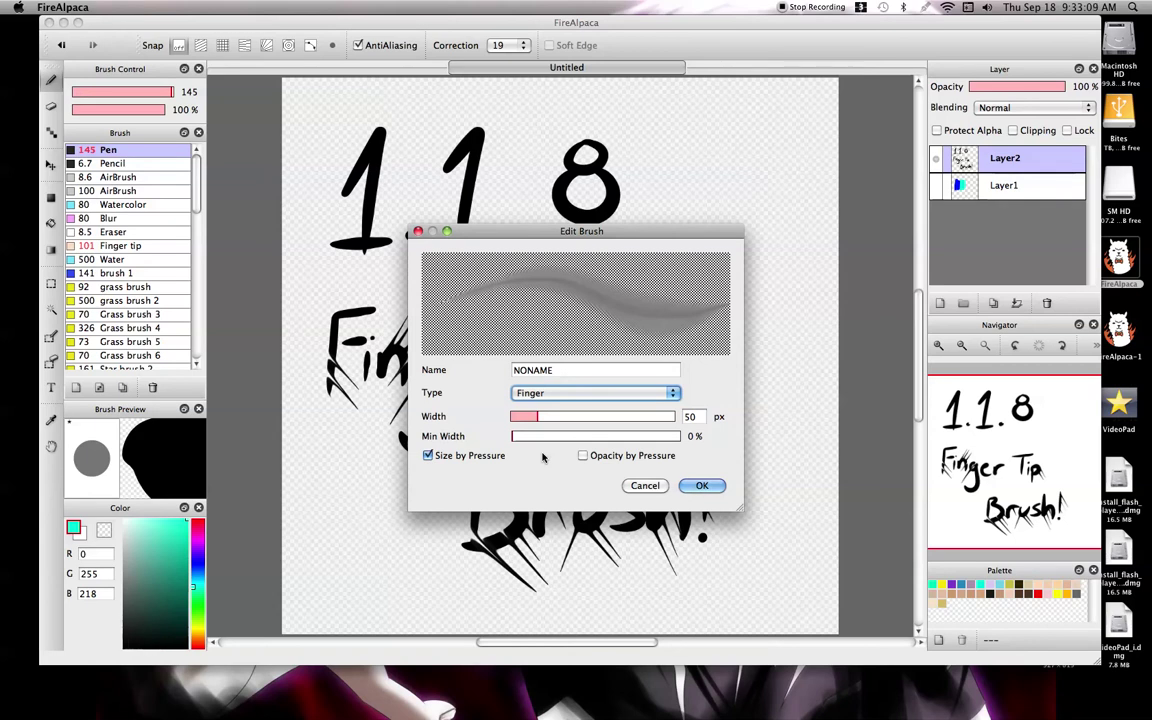
{"action": "left_click", "coordinate": [645, 486]}
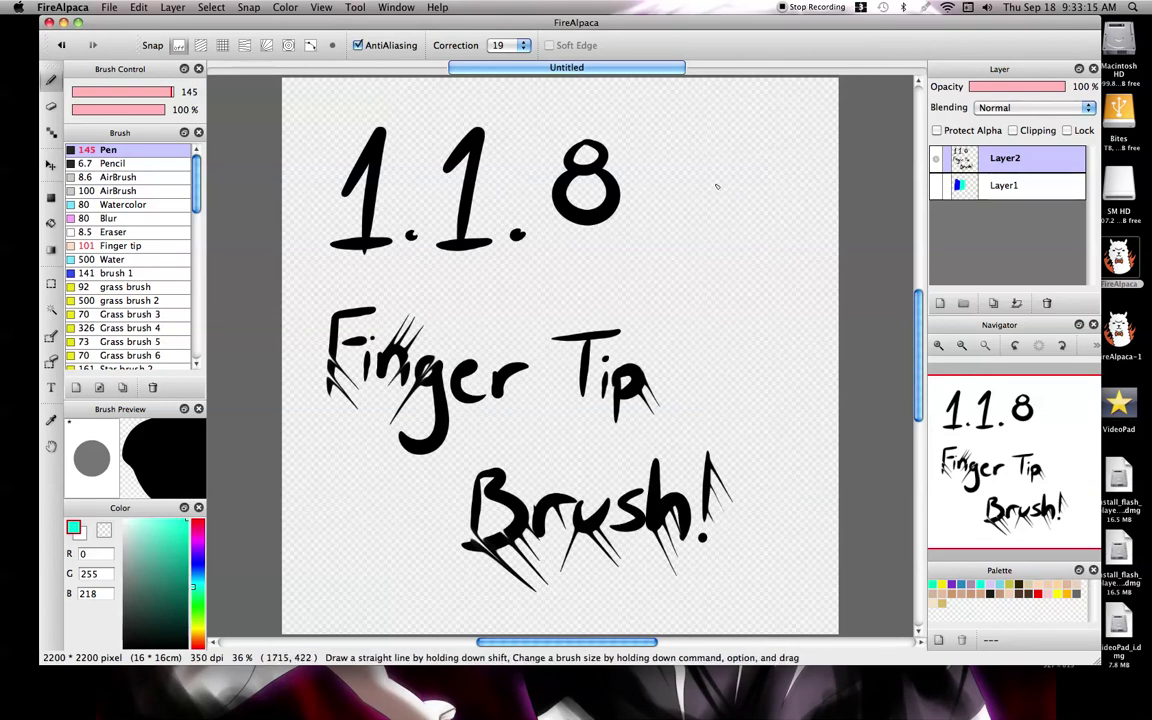
Undo a cyan test stroke, switch to the Finger tip brush, and smudge streaks from Finger's g and r
{"action": "left_click_drag", "start_coordinate": [714, 158], "coordinate": [770, 230]}
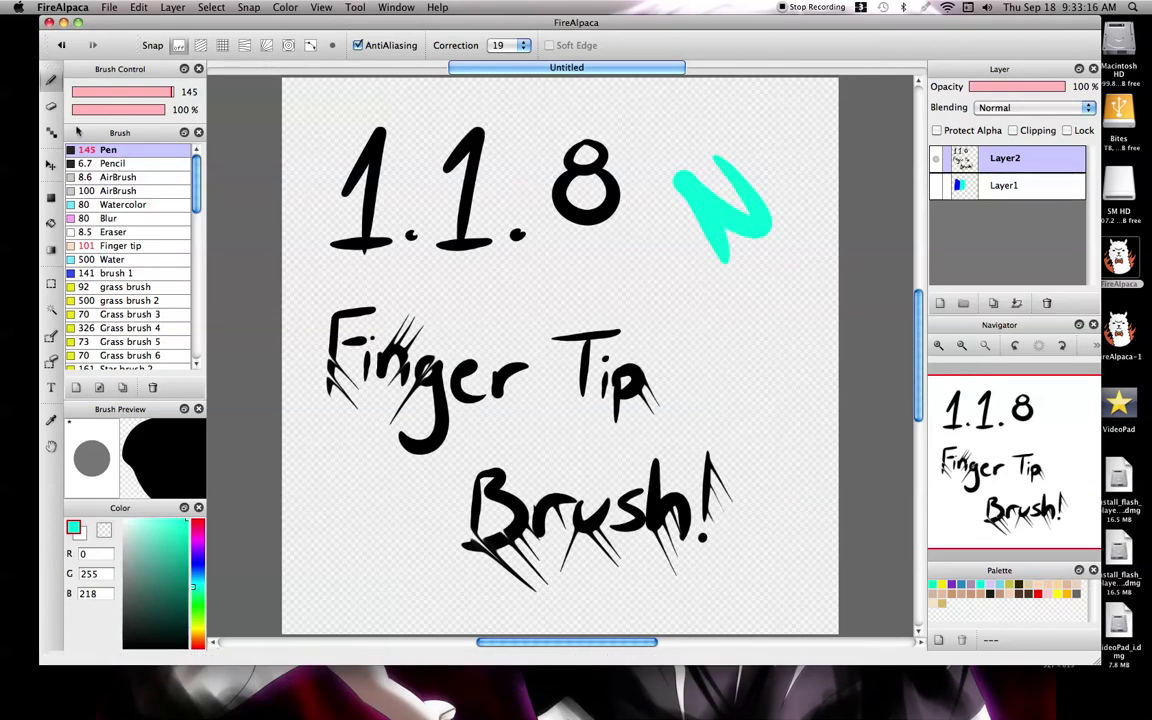
{"action": "left_click", "coordinate": [60, 47]}
{"action": "left_click", "coordinate": [118, 245]}
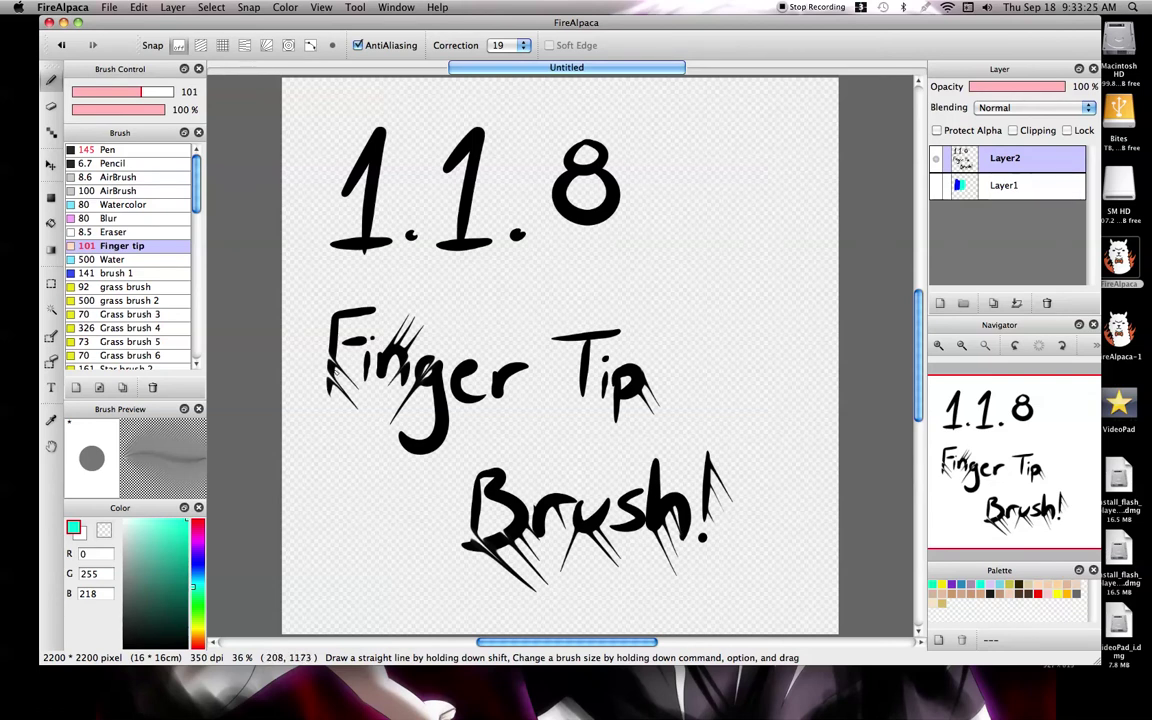
{"action": "mouse_move", "coordinate": [460, 455]}
{"action": "left_mouse_down"}
{"action": "mouse_move", "coordinate": [402, 430]}
{"action": "mouse_move", "coordinate": [465, 413]}
{"action": "left_mouse_up"}
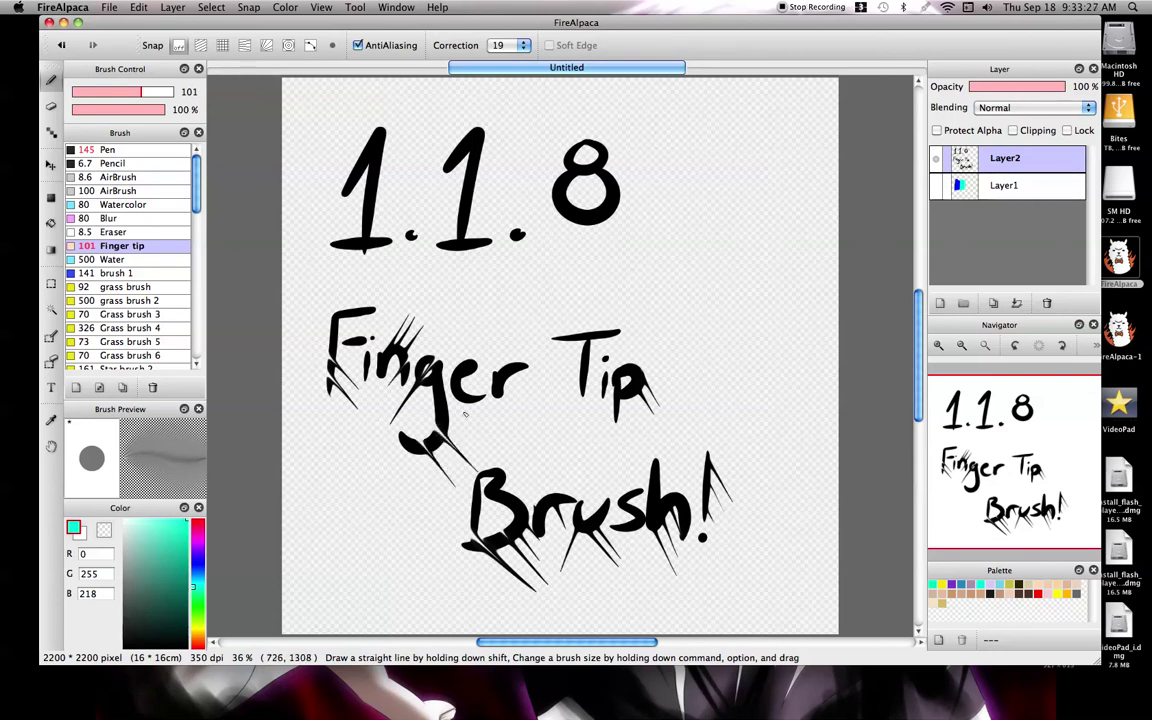
{"action": "left_click_drag", "start_coordinate": [522, 378], "coordinate": [537, 412]}
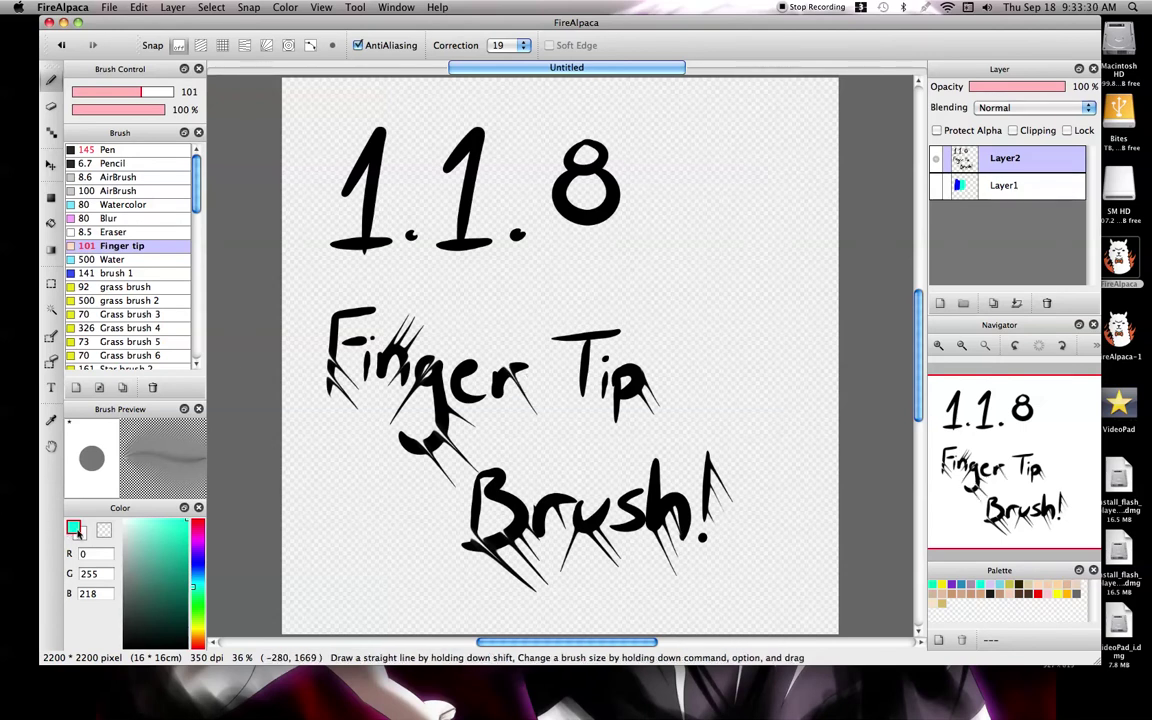
Smudge spiky streaks down from Tip, across Brush!, and off the 8's bottom right
{"action": "key", "text": "x"}
{"action": "left_click_drag", "start_coordinate": [581, 374], "coordinate": [570, 394]}
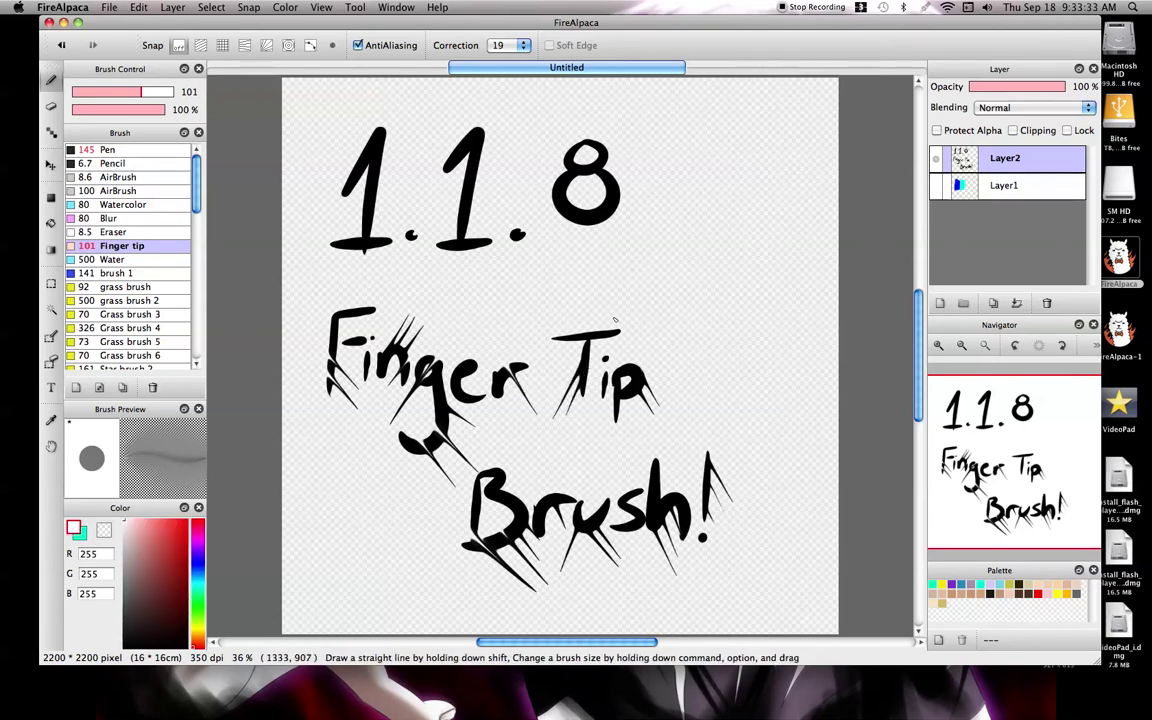
{"action": "left_click_drag", "start_coordinate": [568, 330], "coordinate": [561, 352]}
{"action": "left_click", "coordinate": [69, 527]}
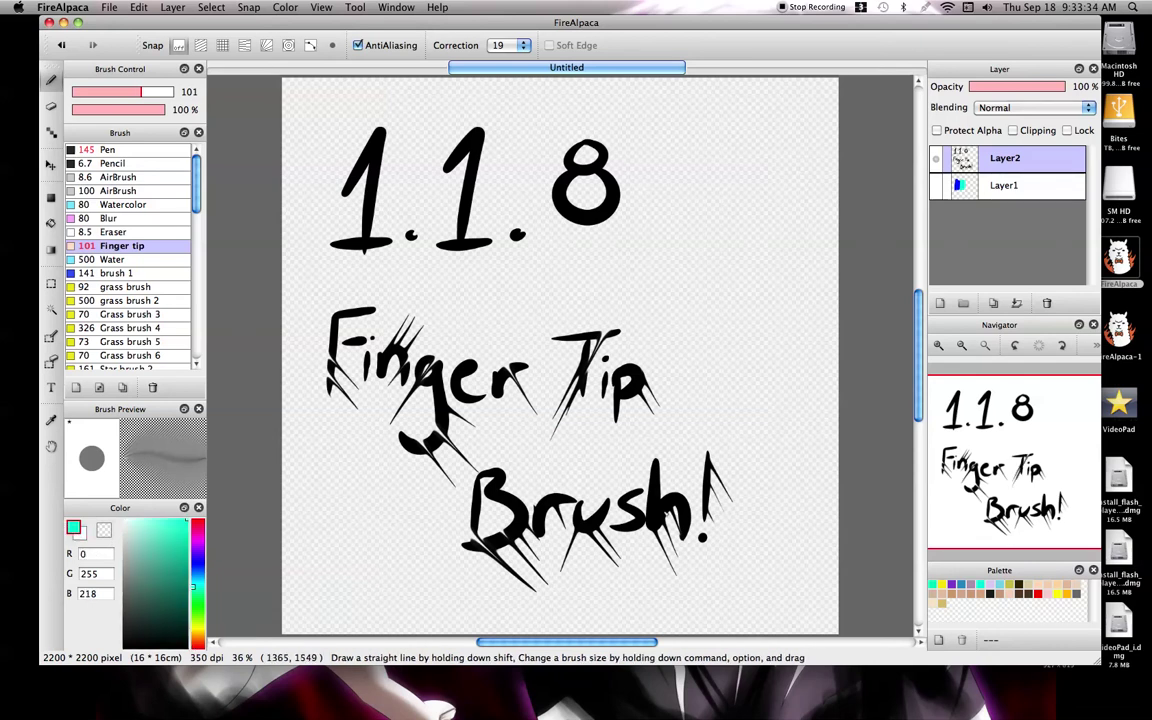
{"action": "left_click_drag", "start_coordinate": [700, 490], "coordinate": [640, 560]}
{"action": "left_click_drag", "start_coordinate": [670, 495], "coordinate": [607, 586]}
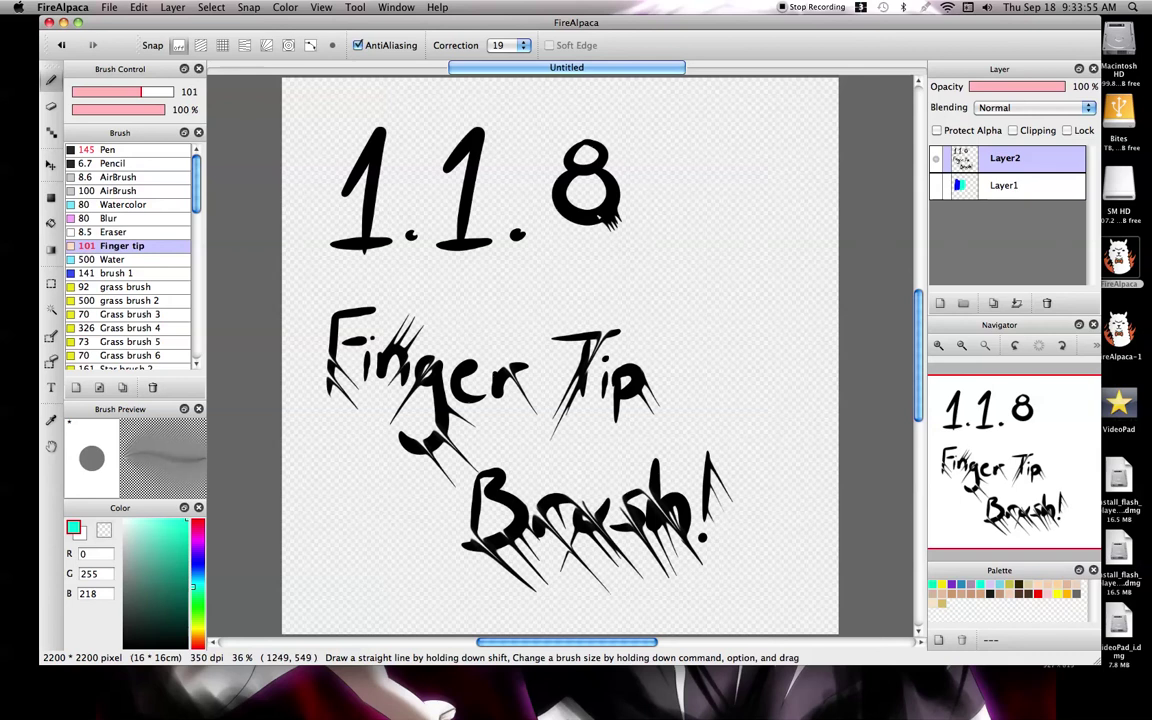
{"action": "left_click_drag", "start_coordinate": [598, 217], "coordinate": [594, 225]}
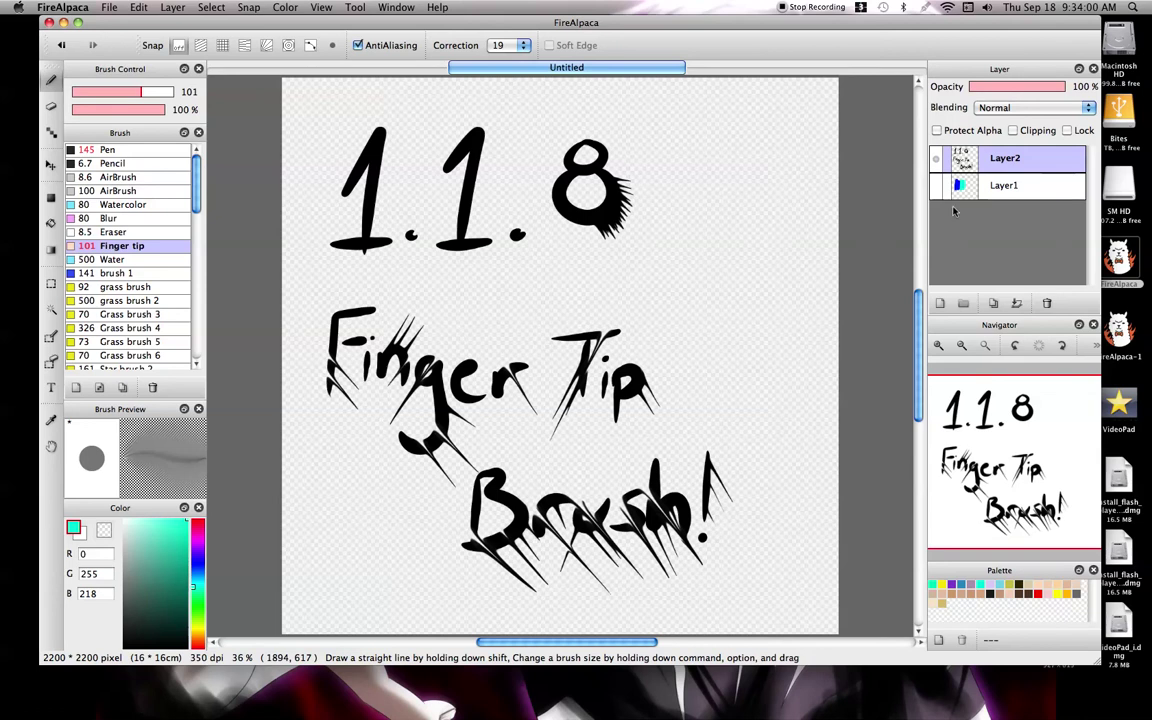
Hide the Layer2 lettering, show Layer1, and make Layer1 the active layer
{"action": "left_click", "coordinate": [935, 160]}
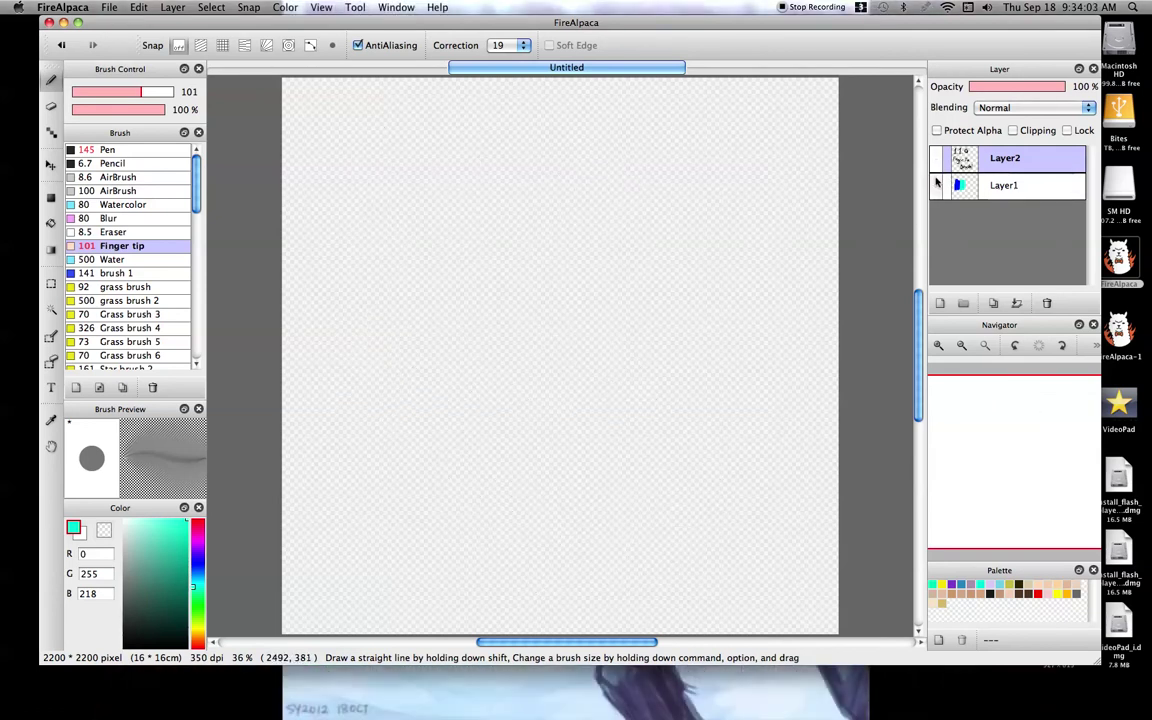
{"action": "left_click", "coordinate": [939, 177]}
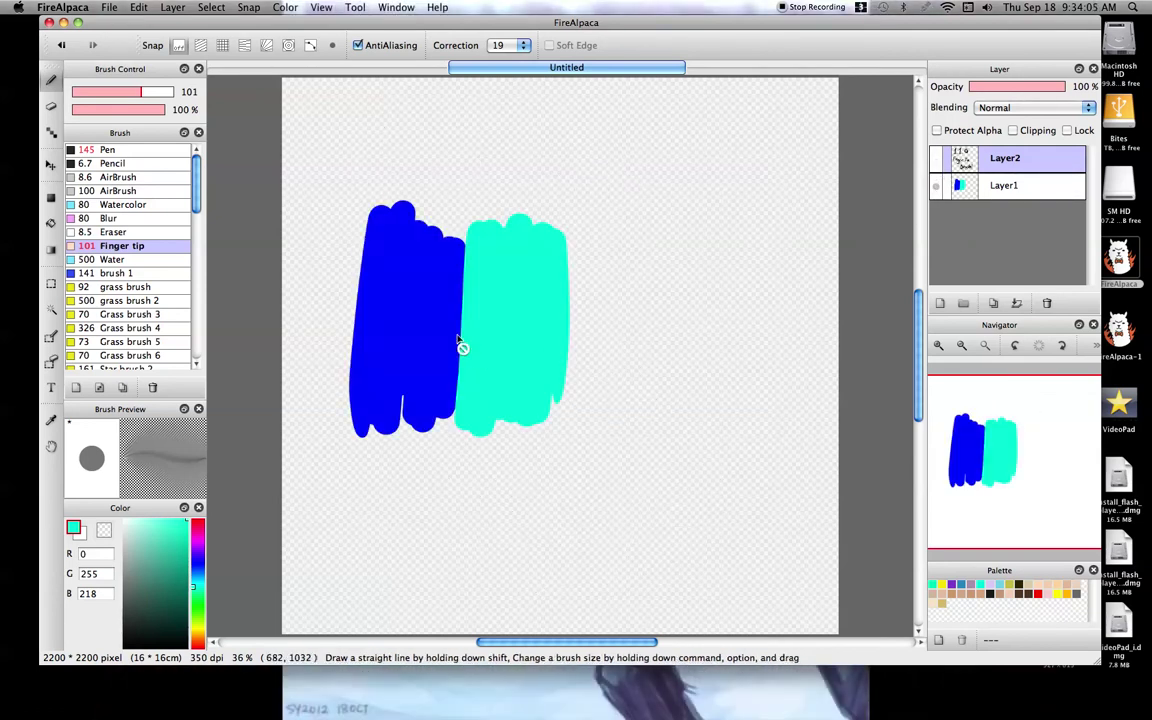
{"action": "left_click", "coordinate": [1005, 186]}
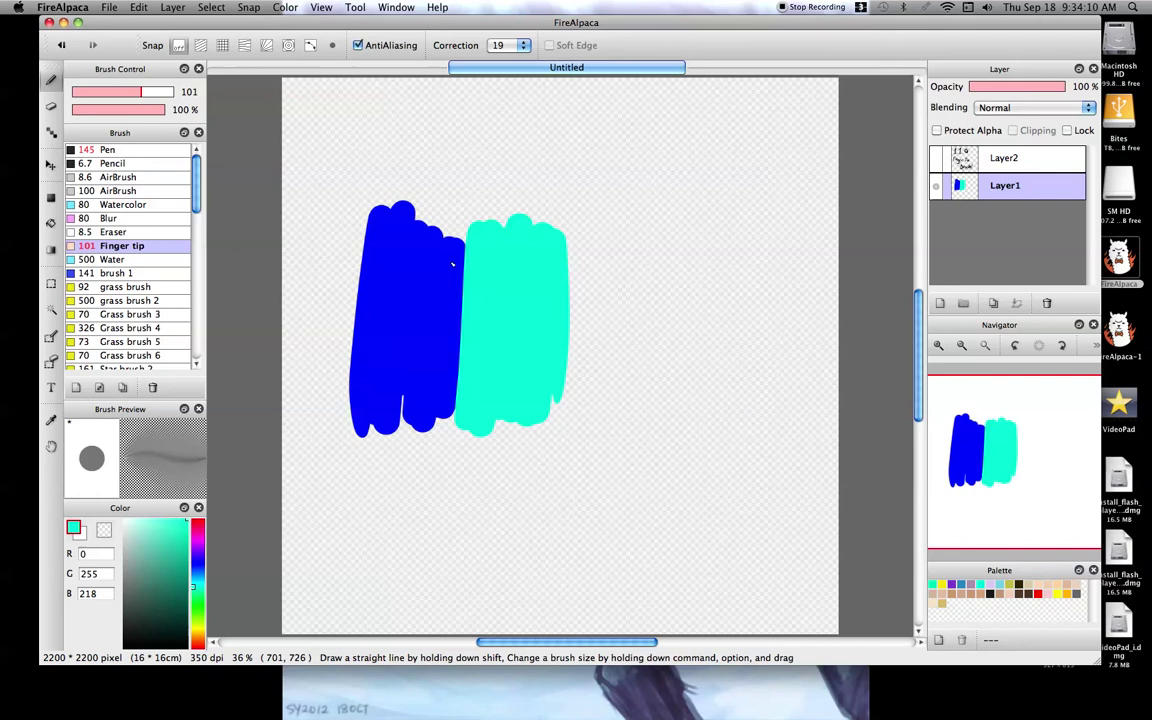
Smudge blue zigzags and curling loops around the blob's top, left, lower-left and right edges
{"action": "mouse_move", "coordinate": [452, 257]}
{"action": "left_mouse_down"}
{"action": "mouse_move", "coordinate": [415, 273]}
{"action": "mouse_move", "coordinate": [526, 289]}
{"action": "mouse_move", "coordinate": [480, 303]}
{"action": "mouse_move", "coordinate": [533, 318]}
{"action": "mouse_move", "coordinate": [419, 323]}
{"action": "mouse_move", "coordinate": [516, 340]}
{"action": "mouse_move", "coordinate": [520, 355]}
{"action": "mouse_move", "coordinate": [409, 376]}
{"action": "mouse_move", "coordinate": [522, 404]}
{"action": "mouse_move", "coordinate": [402, 404]}
{"action": "mouse_move", "coordinate": [458, 422]}
{"action": "mouse_move", "coordinate": [403, 403]}
{"action": "mouse_move", "coordinate": [406, 384]}
{"action": "mouse_move", "coordinate": [527, 390]}
{"action": "mouse_move", "coordinate": [377, 370]}
{"action": "mouse_move", "coordinate": [517, 360]}
{"action": "mouse_move", "coordinate": [521, 348]}
{"action": "mouse_move", "coordinate": [505, 352]}
{"action": "mouse_move", "coordinate": [514, 331]}
{"action": "mouse_move", "coordinate": [379, 336]}
{"action": "mouse_move", "coordinate": [552, 336]}
{"action": "mouse_move", "coordinate": [400, 320]}
{"action": "mouse_move", "coordinate": [542, 307]}
{"action": "mouse_move", "coordinate": [430, 302]}
{"action": "mouse_move", "coordinate": [535, 275]}
{"action": "mouse_move", "coordinate": [469, 282]}
{"action": "mouse_move", "coordinate": [504, 261]}
{"action": "mouse_move", "coordinate": [464, 256]}
{"action": "mouse_move", "coordinate": [543, 243]}
{"action": "mouse_move", "coordinate": [435, 218]}
{"action": "left_mouse_up"}
{"action": "mouse_move", "coordinate": [543, 243]}
{"action": "left_mouse_down"}
{"action": "mouse_move", "coordinate": [430, 222]}
{"action": "mouse_move", "coordinate": [422, 311]}
{"action": "mouse_move", "coordinate": [386, 342]}
{"action": "mouse_move", "coordinate": [389, 386]}
{"action": "mouse_move", "coordinate": [420, 365]}
{"action": "left_mouse_up"}
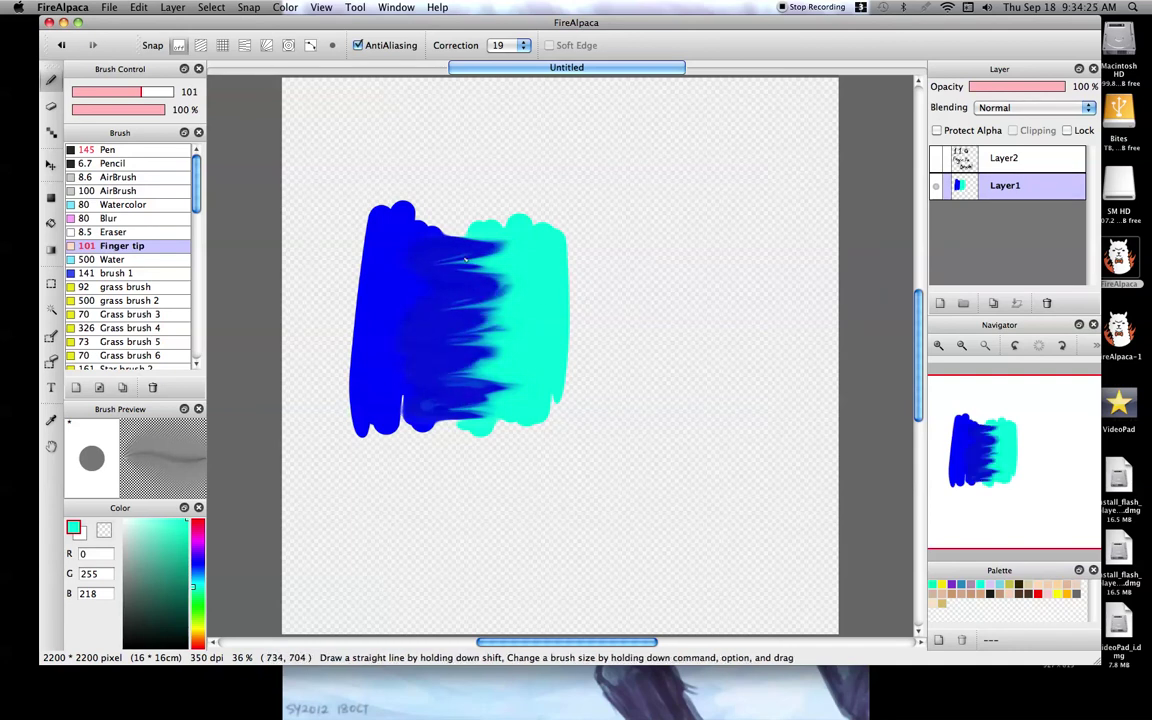
{"action": "mouse_move", "coordinate": [438, 262]}
{"action": "left_mouse_down"}
{"action": "mouse_move", "coordinate": [467, 174]}
{"action": "mouse_move", "coordinate": [482, 257]}
{"action": "mouse_move", "coordinate": [462, 206]}
{"action": "mouse_move", "coordinate": [576, 189]}
{"action": "mouse_move", "coordinate": [561, 243]}
{"action": "mouse_move", "coordinate": [492, 208]}
{"action": "mouse_move", "coordinate": [620, 240]}
{"action": "left_mouse_up"}
{"action": "mouse_move", "coordinate": [577, 310]}
{"action": "left_mouse_down"}
{"action": "mouse_move", "coordinate": [515, 283]}
{"action": "mouse_move", "coordinate": [600, 304]}
{"action": "mouse_move", "coordinate": [522, 355]}
{"action": "mouse_move", "coordinate": [534, 273]}
{"action": "mouse_move", "coordinate": [588, 297]}
{"action": "mouse_move", "coordinate": [560, 438]}
{"action": "mouse_move", "coordinate": [503, 406]}
{"action": "mouse_move", "coordinate": [568, 419]}
{"action": "mouse_move", "coordinate": [537, 468]}
{"action": "mouse_move", "coordinate": [498, 368]}
{"action": "mouse_move", "coordinate": [553, 434]}
{"action": "mouse_move", "coordinate": [479, 483]}
{"action": "mouse_move", "coordinate": [400, 455]}
{"action": "mouse_move", "coordinate": [525, 402]}
{"action": "mouse_move", "coordinate": [393, 494]}
{"action": "mouse_move", "coordinate": [333, 388]}
{"action": "mouse_move", "coordinate": [412, 360]}
{"action": "mouse_move", "coordinate": [405, 469]}
{"action": "mouse_move", "coordinate": [449, 342]}
{"action": "left_mouse_up"}
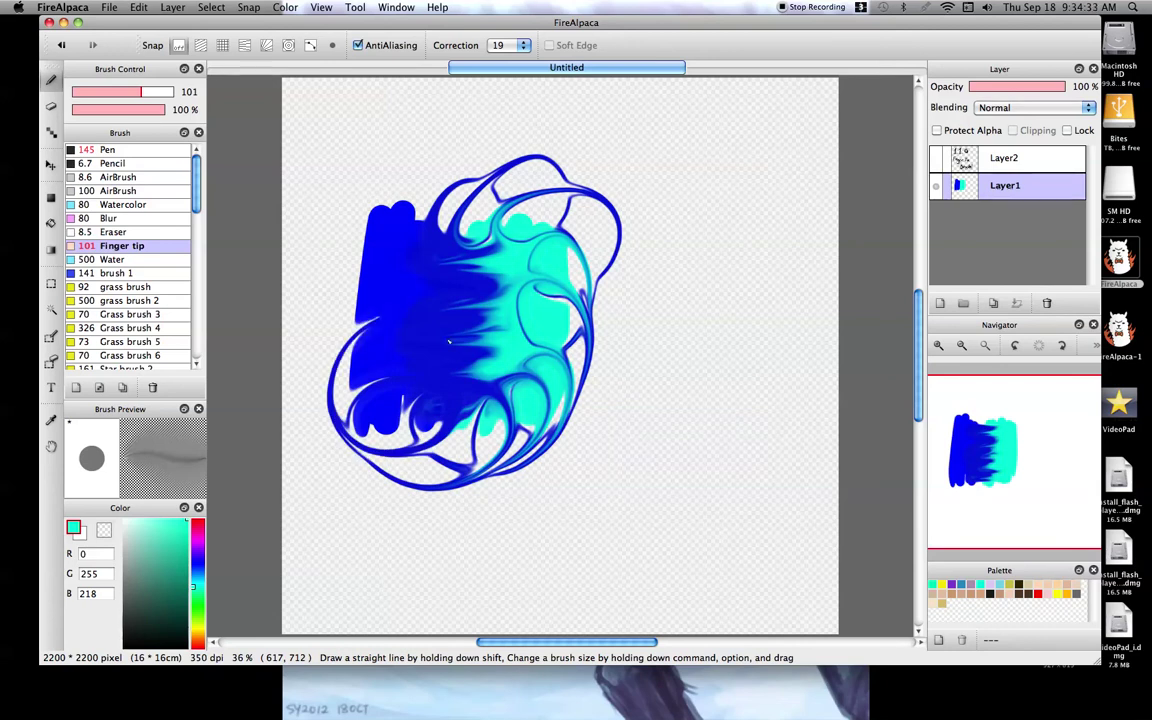
{"action": "mouse_move", "coordinate": [352, 423]}
{"action": "left_mouse_down"}
{"action": "mouse_move", "coordinate": [320, 225]}
{"action": "mouse_move", "coordinate": [310, 245]}
{"action": "mouse_move", "coordinate": [385, 170]}
{"action": "mouse_move", "coordinate": [481, 165]}
{"action": "mouse_move", "coordinate": [420, 240]}
{"action": "mouse_move", "coordinate": [510, 145]}
{"action": "mouse_move", "coordinate": [612, 154]}
{"action": "mouse_move", "coordinate": [570, 373]}
{"action": "mouse_move", "coordinate": [661, 334]}
{"action": "mouse_move", "coordinate": [598, 465]}
{"action": "mouse_move", "coordinate": [602, 488]}
{"action": "mouse_move", "coordinate": [514, 433]}
{"action": "mouse_move", "coordinate": [404, 535]}
{"action": "mouse_move", "coordinate": [400, 478]}
{"action": "mouse_move", "coordinate": [306, 430]}
{"action": "mouse_move", "coordinate": [309, 458]}
{"action": "mouse_move", "coordinate": [308, 383]}
{"action": "left_mouse_up"}
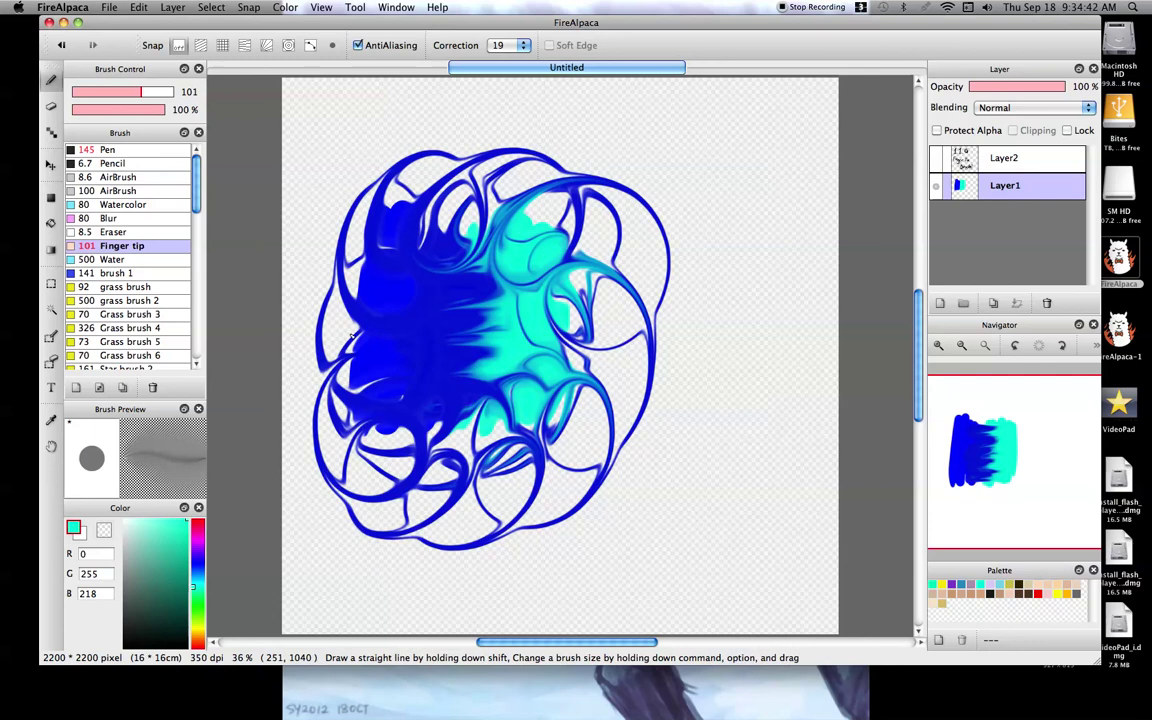
{"action": "mouse_move", "coordinate": [350, 337]}
{"action": "left_mouse_down"}
{"action": "mouse_move", "coordinate": [285, 360]}
{"action": "mouse_move", "coordinate": [368, 532]}
{"action": "mouse_move", "coordinate": [398, 470]}
{"action": "mouse_move", "coordinate": [460, 515]}
{"action": "mouse_move", "coordinate": [525, 460]}
{"action": "mouse_move", "coordinate": [612, 540]}
{"action": "left_mouse_up"}
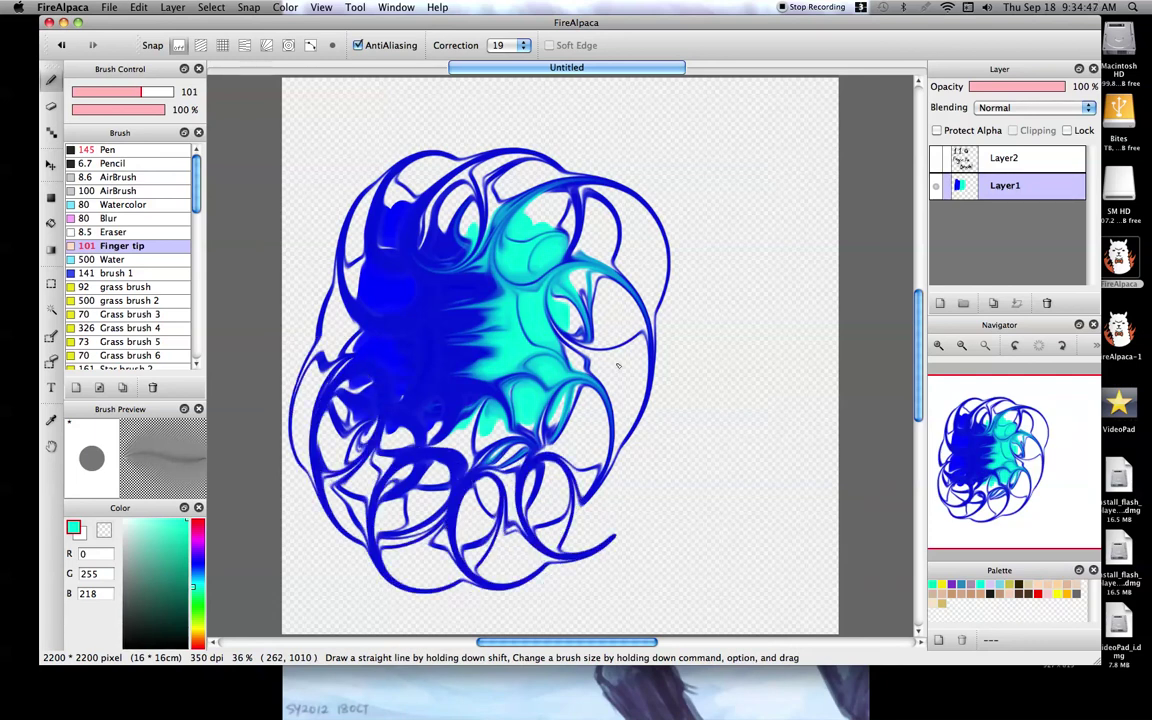
{"action": "mouse_move", "coordinate": [619, 365]}
{"action": "left_mouse_down"}
{"action": "mouse_move", "coordinate": [578, 539]}
{"action": "mouse_move", "coordinate": [684, 358]}
{"action": "mouse_move", "coordinate": [642, 312]}
{"action": "mouse_move", "coordinate": [584, 413]}
{"action": "mouse_move", "coordinate": [686, 340]}
{"action": "mouse_move", "coordinate": [650, 243]}
{"action": "mouse_move", "coordinate": [594, 308]}
{"action": "mouse_move", "coordinate": [664, 350]}
{"action": "mouse_move", "coordinate": [672, 201]}
{"action": "mouse_move", "coordinate": [594, 212]}
{"action": "mouse_move", "coordinate": [588, 302]}
{"action": "mouse_move", "coordinate": [628, 292]}
{"action": "mouse_move", "coordinate": [620, 174]}
{"action": "mouse_move", "coordinate": [505, 207]}
{"action": "mouse_move", "coordinate": [593, 240]}
{"action": "mouse_move", "coordinate": [522, 127]}
{"action": "mouse_move", "coordinate": [434, 183]}
{"action": "mouse_move", "coordinate": [479, 237]}
{"action": "mouse_move", "coordinate": [421, 135]}
{"action": "mouse_move", "coordinate": [371, 163]}
{"action": "mouse_move", "coordinate": [347, 243]}
{"action": "mouse_move", "coordinate": [441, 224]}
{"action": "mouse_move", "coordinate": [300, 247]}
{"action": "mouse_move", "coordinate": [354, 320]}
{"action": "mouse_move", "coordinate": [354, 290]}
{"action": "mouse_move", "coordinate": [304, 378]}
{"action": "mouse_move", "coordinate": [372, 410]}
{"action": "mouse_move", "coordinate": [386, 342]}
{"action": "mouse_move", "coordinate": [316, 447]}
{"action": "mouse_move", "coordinate": [382, 549]}
{"action": "mouse_move", "coordinate": [456, 440]}
{"action": "mouse_move", "coordinate": [396, 507]}
{"action": "mouse_move", "coordinate": [497, 619]}
{"action": "mouse_move", "coordinate": [554, 484]}
{"action": "mouse_move", "coordinate": [461, 495]}
{"action": "mouse_move", "coordinate": [513, 570]}
{"action": "mouse_move", "coordinate": [651, 559]}
{"action": "mouse_move", "coordinate": [597, 397]}
{"action": "mouse_move", "coordinate": [573, 502]}
{"action": "mouse_move", "coordinate": [703, 429]}
{"action": "mouse_move", "coordinate": [693, 325]}
{"action": "mouse_move", "coordinate": [627, 400]}
{"action": "mouse_move", "coordinate": [731, 335]}
{"action": "mouse_move", "coordinate": [739, 294]}
{"action": "mouse_move", "coordinate": [661, 289]}
{"action": "mouse_move", "coordinate": [707, 352]}
{"action": "mouse_move", "coordinate": [725, 202]}
{"action": "mouse_move", "coordinate": [632, 219]}
{"action": "mouse_move", "coordinate": [725, 270]}
{"action": "mouse_move", "coordinate": [685, 161]}
{"action": "mouse_move", "coordinate": [603, 200]}
{"action": "mouse_move", "coordinate": [626, 262]}
{"action": "mouse_move", "coordinate": [668, 186]}
{"action": "mouse_move", "coordinate": [546, 172]}
{"action": "mouse_move", "coordinate": [621, 232]}
{"action": "mouse_move", "coordinate": [612, 168]}
{"action": "mouse_move", "coordinate": [508, 133]}
{"action": "mouse_move", "coordinate": [517, 181]}
{"action": "mouse_move", "coordinate": [365, 134]}
{"action": "mouse_move", "coordinate": [359, 268]}
{"action": "mouse_move", "coordinate": [466, 348]}
{"action": "mouse_move", "coordinate": [434, 355]}
{"action": "mouse_move", "coordinate": [488, 366]}
{"action": "mouse_move", "coordinate": [425, 268]}
{"action": "mouse_move", "coordinate": [522, 260]}
{"action": "mouse_move", "coordinate": [477, 372]}
{"action": "mouse_move", "coordinate": [497, 247]}
{"action": "mouse_move", "coordinate": [557, 368]}
{"action": "mouse_move", "coordinate": [383, 357]}
{"action": "mouse_move", "coordinate": [520, 258]}
{"action": "mouse_move", "coordinate": [620, 348]}
{"action": "mouse_move", "coordinate": [489, 440]}
{"action": "left_mouse_up"}
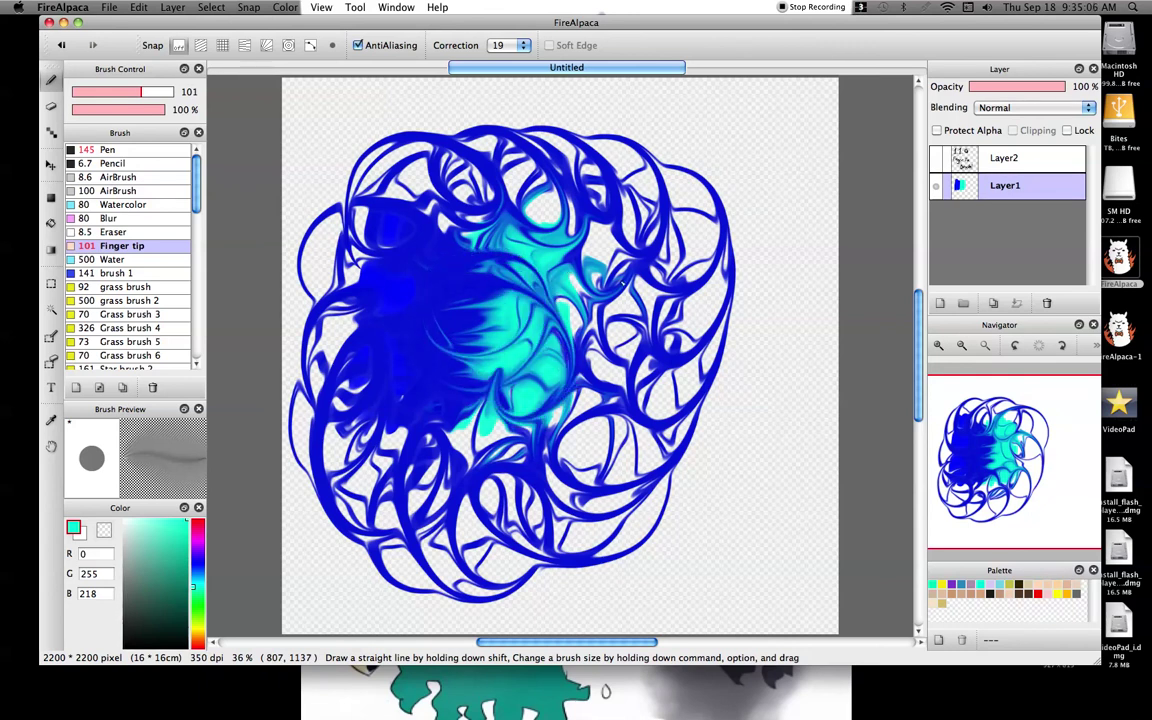
{"action": "mouse_move", "coordinate": [622, 286]}
{"action": "left_mouse_down"}
{"action": "mouse_move", "coordinate": [562, 432]}
{"action": "mouse_move", "coordinate": [710, 262]}
{"action": "mouse_move", "coordinate": [660, 375]}
{"action": "mouse_move", "coordinate": [695, 200]}
{"action": "mouse_move", "coordinate": [585, 283]}
{"action": "mouse_move", "coordinate": [610, 185]}
{"action": "mouse_move", "coordinate": [586, 282]}
{"action": "mouse_move", "coordinate": [480, 203]}
{"action": "mouse_move", "coordinate": [548, 185]}
{"action": "mouse_move", "coordinate": [546, 238]}
{"action": "mouse_move", "coordinate": [390, 190]}
{"action": "left_mouse_up"}
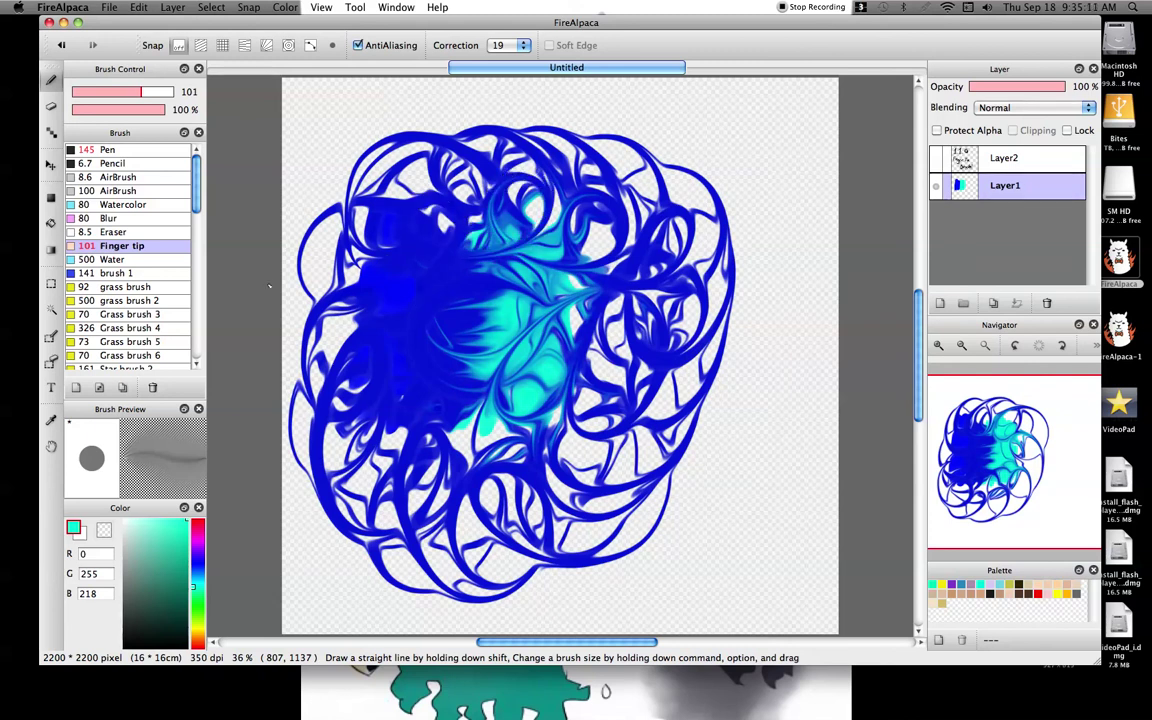
Push blue strands out on the left, then swirl cyan through the centre at brush size 500
{"action": "mouse_move", "coordinate": [269, 287]}
{"action": "left_mouse_down"}
{"action": "mouse_move", "coordinate": [305, 245]}
{"action": "mouse_move", "coordinate": [275, 335]}
{"action": "mouse_move", "coordinate": [305, 400]}
{"action": "mouse_move", "coordinate": [335, 430]}
{"action": "left_mouse_up"}
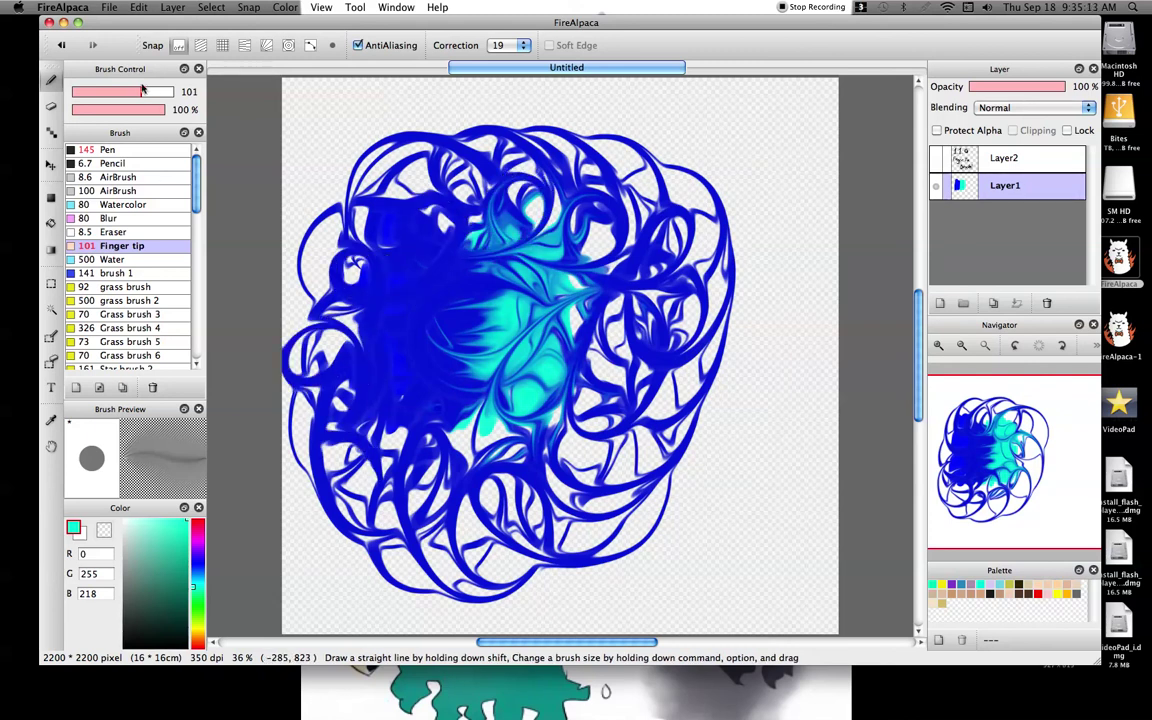
{"action": "left_click_drag", "start_coordinate": [142, 90], "coordinate": [239, 98]}
{"action": "mouse_move", "coordinate": [505, 321]}
{"action": "left_mouse_down"}
{"action": "mouse_move", "coordinate": [487, 300]}
{"action": "mouse_move", "coordinate": [440, 320]}
{"action": "mouse_move", "coordinate": [485, 380]}
{"action": "mouse_move", "coordinate": [530, 375]}
{"action": "mouse_move", "coordinate": [590, 320]}
{"action": "mouse_move", "coordinate": [512, 127]}
{"action": "left_mouse_up"}
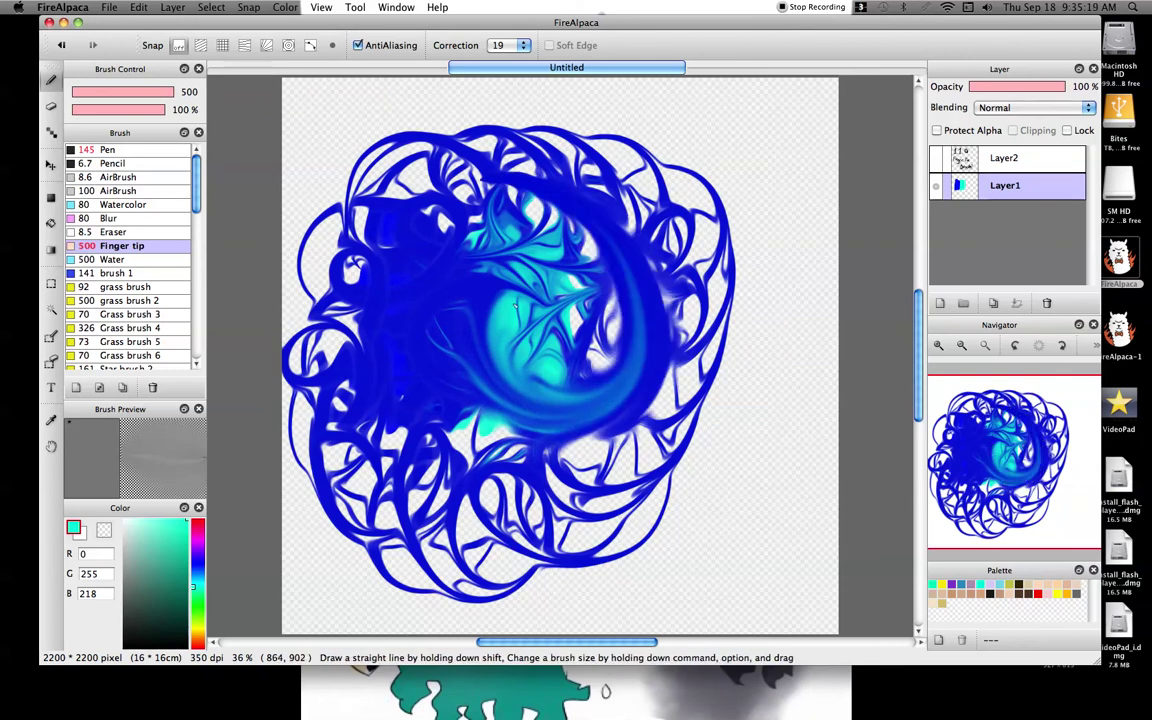
{"action": "mouse_move", "coordinate": [515, 308]}
{"action": "left_mouse_down"}
{"action": "mouse_move", "coordinate": [450, 280]}
{"action": "mouse_move", "coordinate": [385, 310]}
{"action": "mouse_move", "coordinate": [360, 380]}
{"action": "mouse_move", "coordinate": [415, 435]}
{"action": "left_mouse_up"}
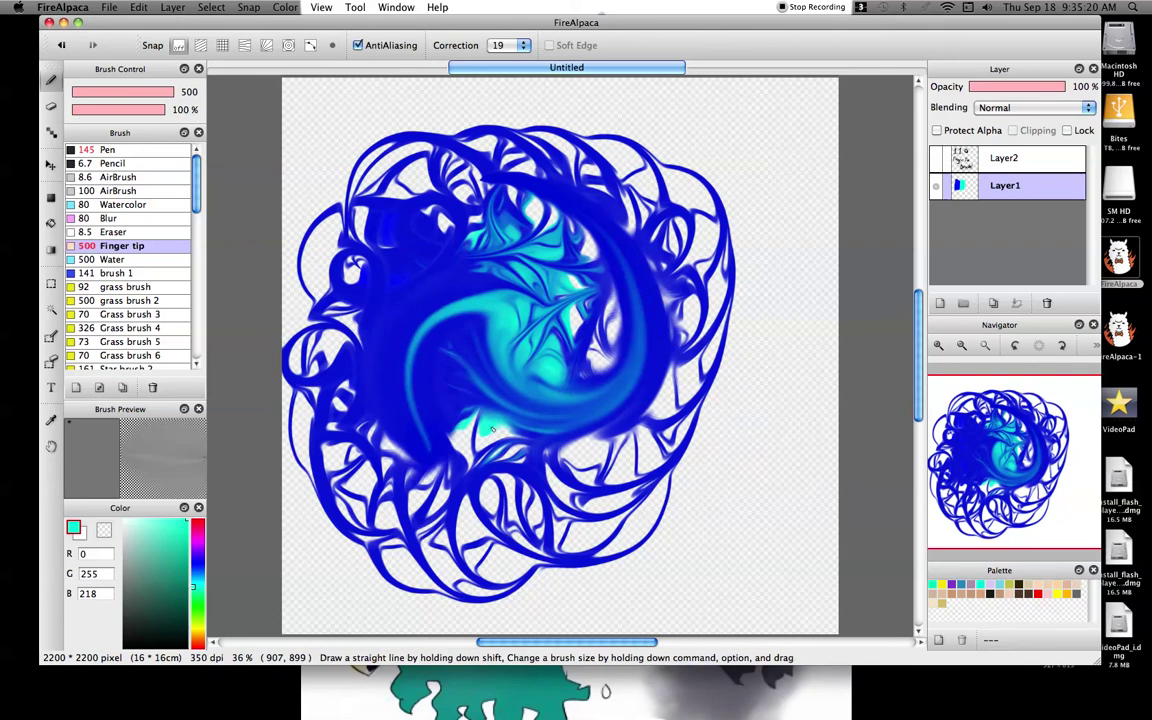
{"action": "left_click_drag", "start_coordinate": [492, 430], "coordinate": [380, 480]}
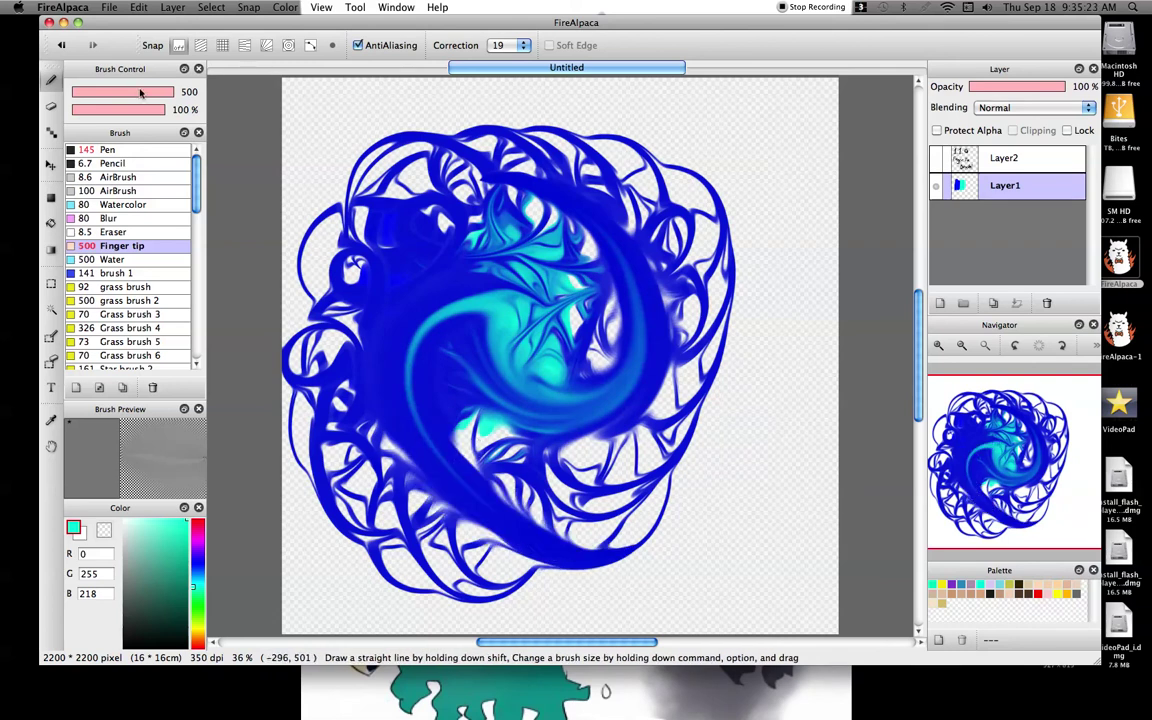
At size 45, then 123, trail long thin blue strands along the bottom, right side and top
{"action": "mouse_move", "coordinate": [140, 93]}
{"action": "left_mouse_down"}
{"action": "mouse_move", "coordinate": [117, 93]}
{"action": "mouse_move", "coordinate": [150, 93]}
{"action": "mouse_move", "coordinate": [104, 93]}
{"action": "left_mouse_up"}
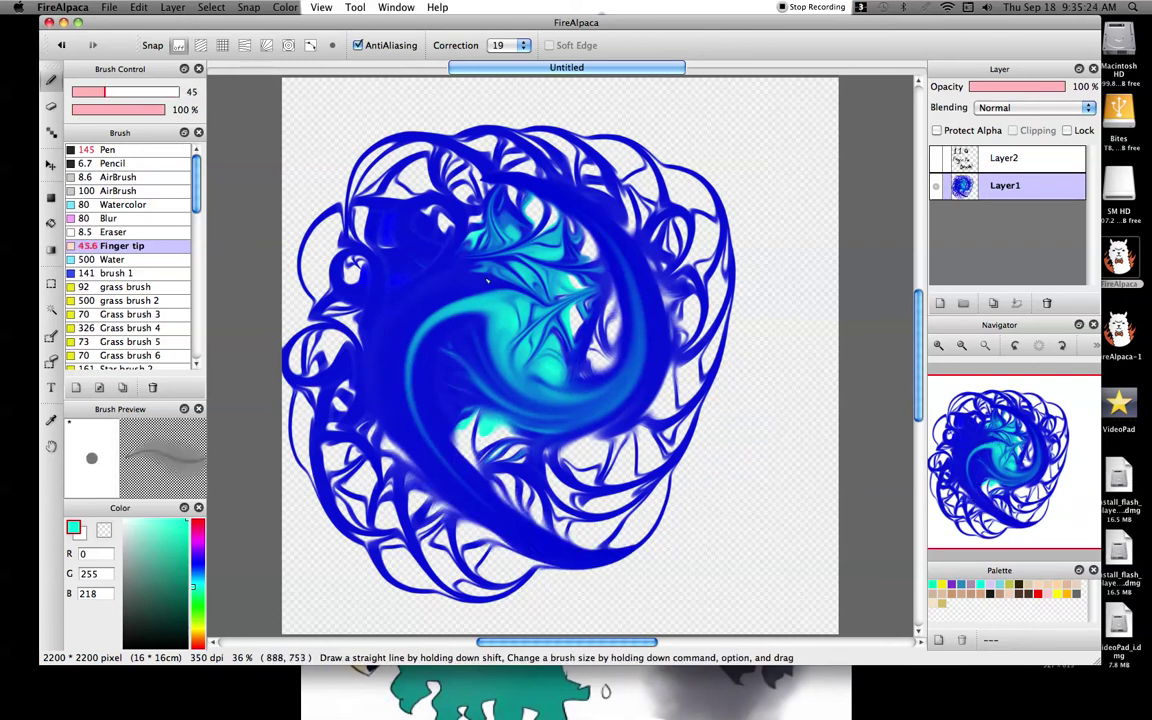
{"action": "mouse_move", "coordinate": [428, 285]}
{"action": "left_mouse_down"}
{"action": "mouse_move", "coordinate": [458, 250]}
{"action": "mouse_move", "coordinate": [505, 235]}
{"action": "mouse_move", "coordinate": [558, 308]}
{"action": "mouse_move", "coordinate": [555, 385]}
{"action": "mouse_move", "coordinate": [510, 405]}
{"action": "mouse_move", "coordinate": [445, 400]}
{"action": "mouse_move", "coordinate": [392, 363]}
{"action": "mouse_move", "coordinate": [407, 300]}
{"action": "left_mouse_up"}
{"action": "mouse_move", "coordinate": [418, 218]}
{"action": "left_mouse_down"}
{"action": "mouse_move", "coordinate": [533, 210]}
{"action": "mouse_move", "coordinate": [582, 270]}
{"action": "mouse_move", "coordinate": [708, 285]}
{"action": "mouse_move", "coordinate": [723, 233]}
{"action": "mouse_move", "coordinate": [670, 258]}
{"action": "mouse_move", "coordinate": [689, 378]}
{"action": "mouse_move", "coordinate": [777, 394]}
{"action": "mouse_move", "coordinate": [709, 398]}
{"action": "mouse_move", "coordinate": [656, 483]}
{"action": "mouse_move", "coordinate": [717, 565]}
{"action": "mouse_move", "coordinate": [663, 530]}
{"action": "mouse_move", "coordinate": [731, 605]}
{"action": "mouse_move", "coordinate": [782, 530]}
{"action": "mouse_move", "coordinate": [787, 350]}
{"action": "left_mouse_up"}
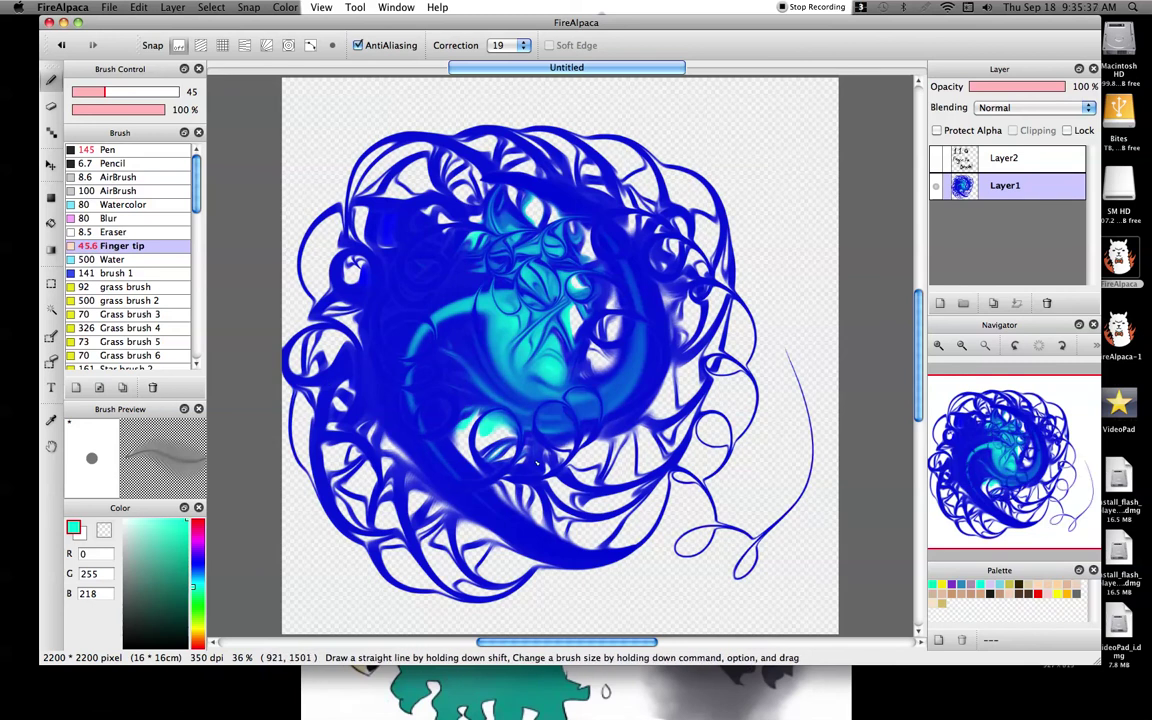
{"action": "mouse_move", "coordinate": [545, 495]}
{"action": "left_mouse_down"}
{"action": "mouse_move", "coordinate": [709, 415]}
{"action": "mouse_move", "coordinate": [720, 215]}
{"action": "mouse_move", "coordinate": [711, 121]}
{"action": "left_mouse_up"}
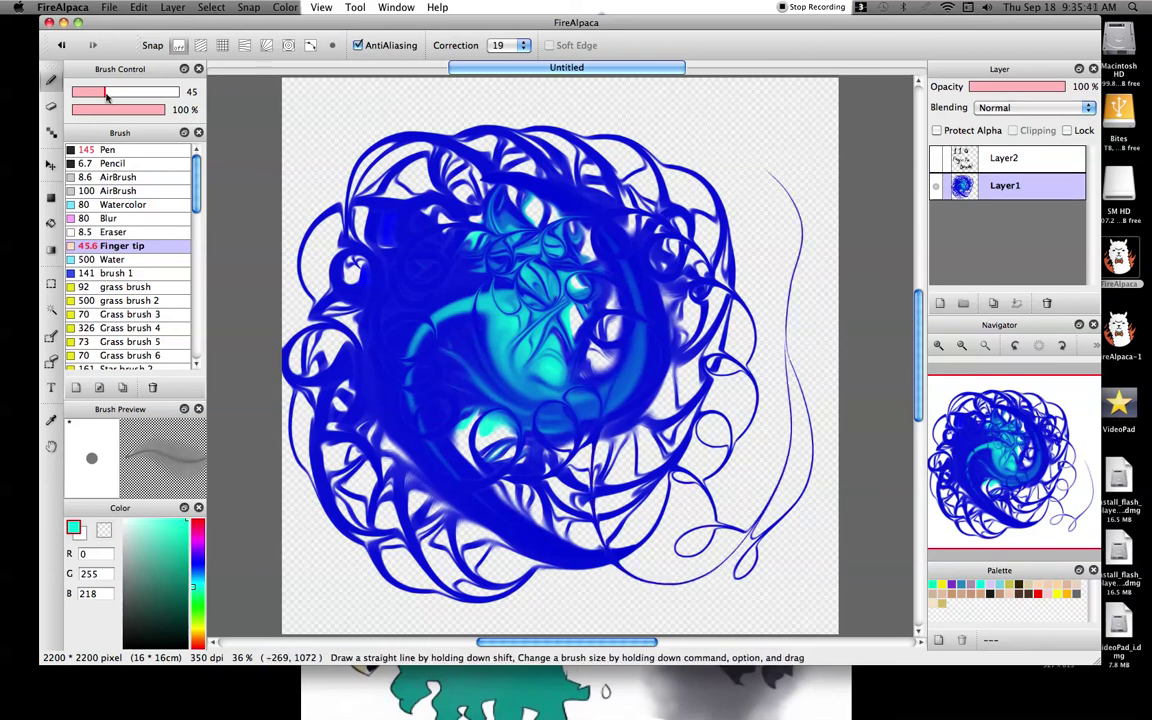
{"action": "left_click", "coordinate": [147, 91]}
{"action": "left_click_drag", "start_coordinate": [148, 91], "coordinate": [157, 91]}
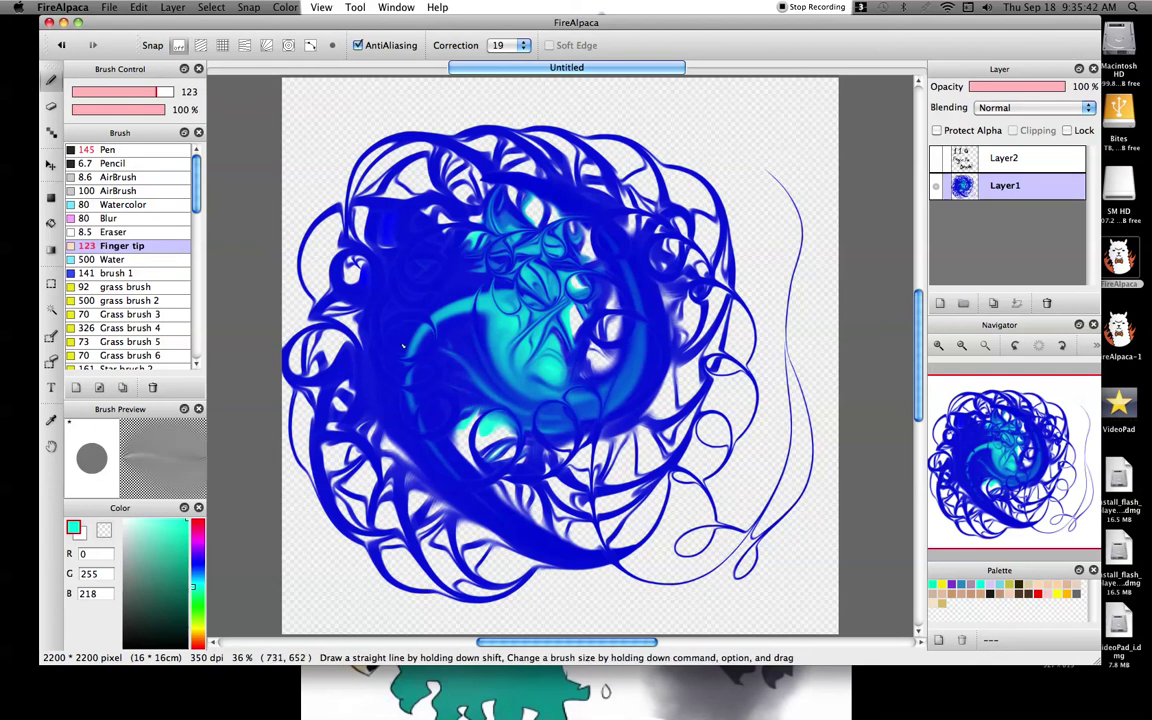
{"action": "mouse_move", "coordinate": [421, 578]}
{"action": "left_mouse_down"}
{"action": "mouse_move", "coordinate": [610, 622]}
{"action": "mouse_move", "coordinate": [752, 568]}
{"action": "mouse_move", "coordinate": [826, 511]}
{"action": "mouse_move", "coordinate": [814, 390]}
{"action": "mouse_move", "coordinate": [775, 323]}
{"action": "mouse_move", "coordinate": [766, 260]}
{"action": "mouse_move", "coordinate": [806, 198]}
{"action": "mouse_move", "coordinate": [803, 157]}
{"action": "mouse_move", "coordinate": [590, 99]}
{"action": "mouse_move", "coordinate": [437, 94]}
{"action": "left_mouse_up"}
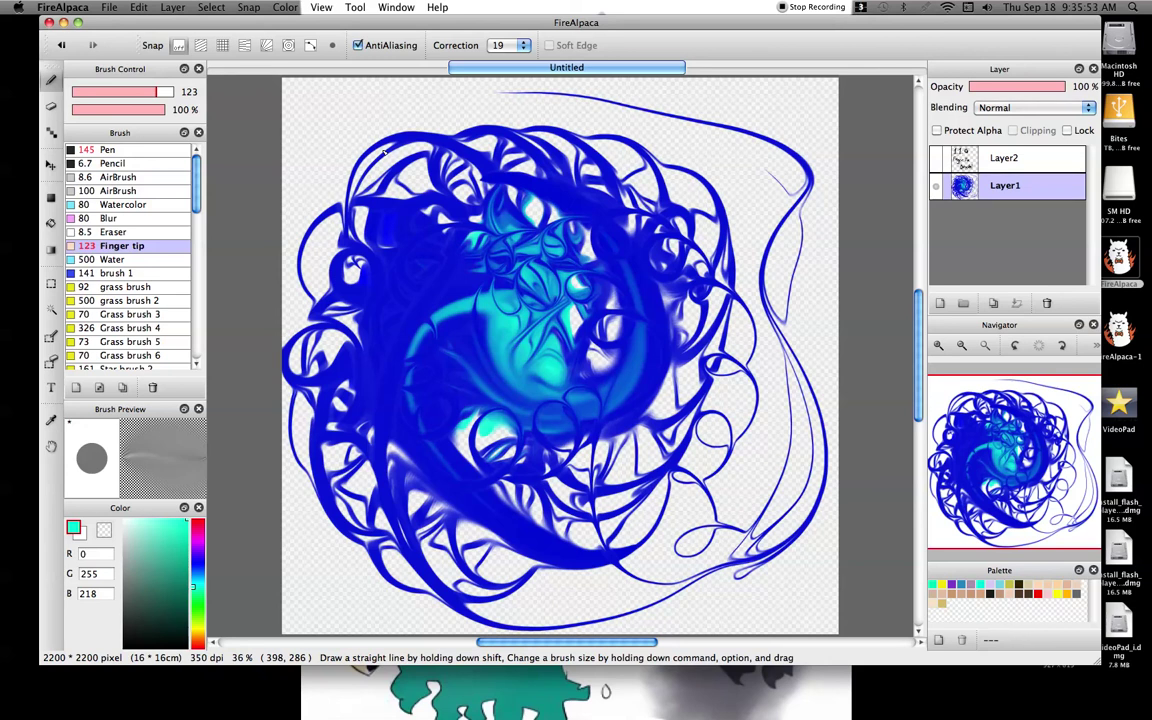
Smear blue and cyan diagonally through the swirl's centre with the size-123 Finger tip brush
{"action": "mouse_move", "coordinate": [383, 152]}
{"action": "left_mouse_down"}
{"action": "mouse_move", "coordinate": [652, 388]}
{"action": "mouse_move", "coordinate": [517, 360]}
{"action": "left_mouse_up"}
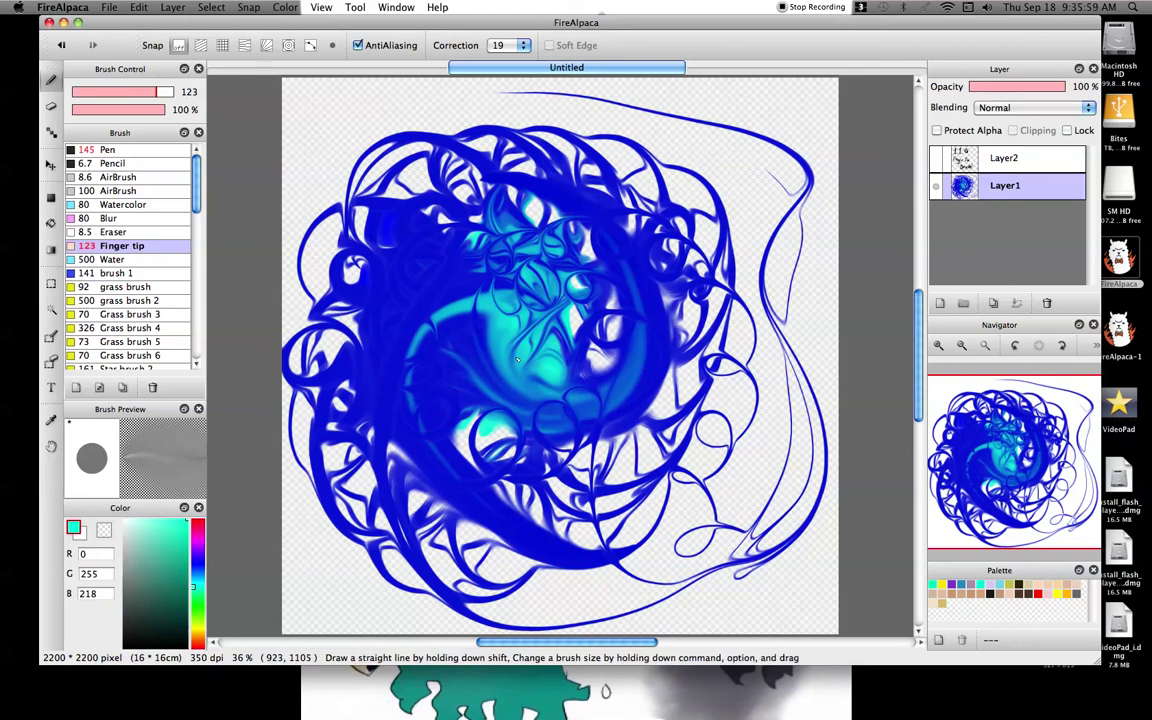